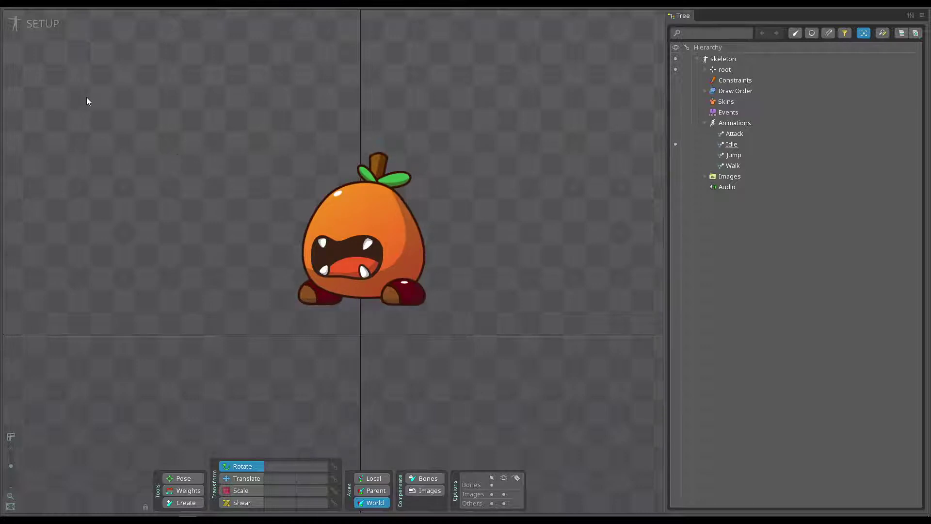
pyautogui.click(29, 9)
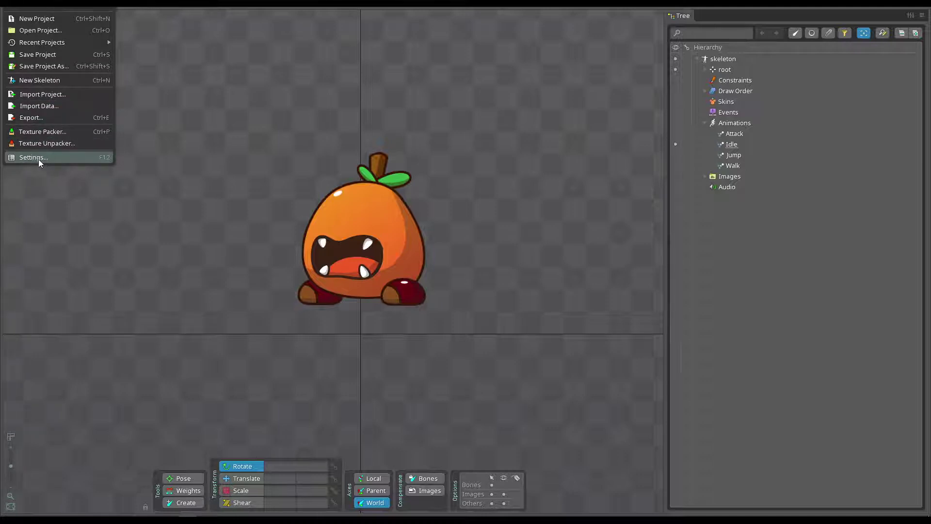
pyautogui.click(206, 90)
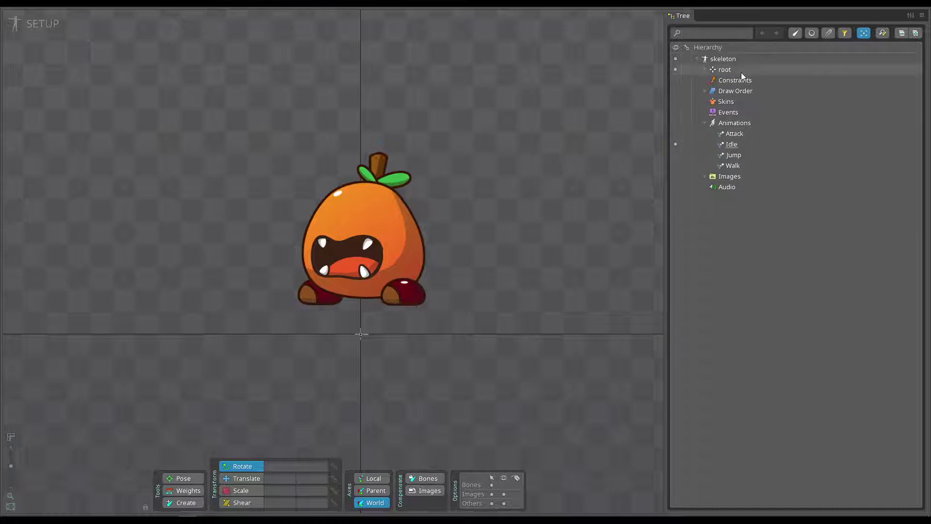
# Step: Close the Tree view and open the Mesh Tools view in its place
pyautogui.click(922, 16)
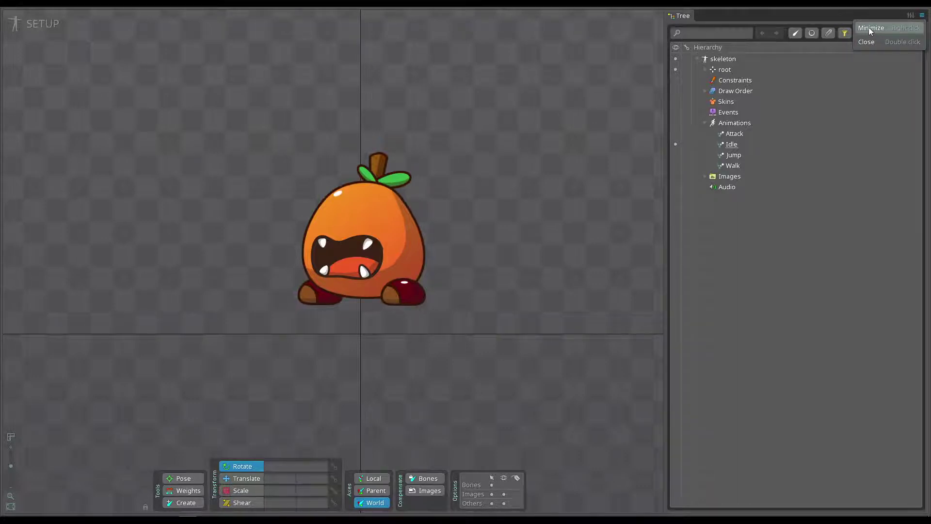
pyautogui.click(866, 43)
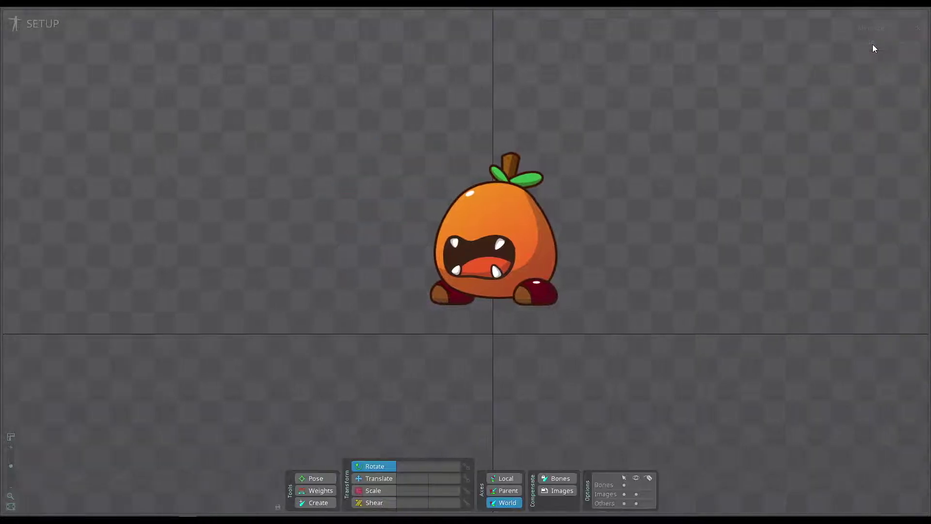
pyautogui.click(850, 7)
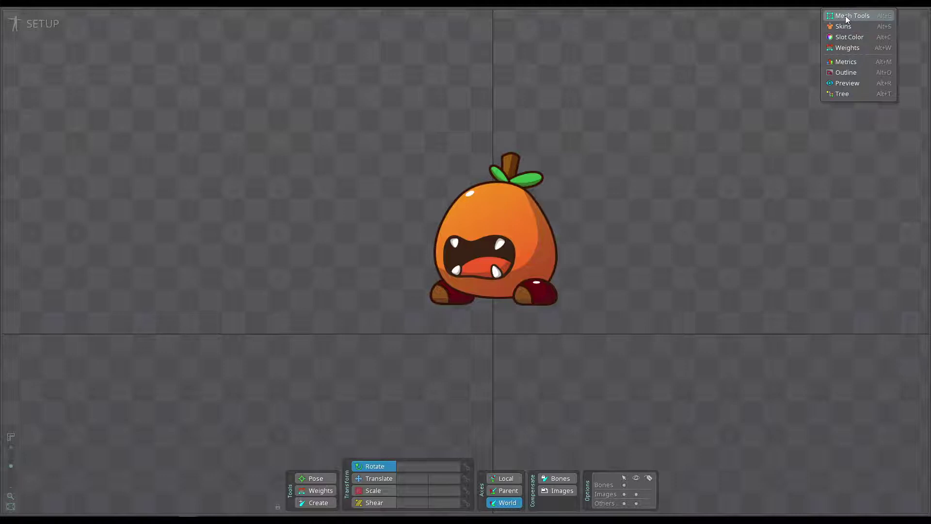
pyautogui.click(844, 15)
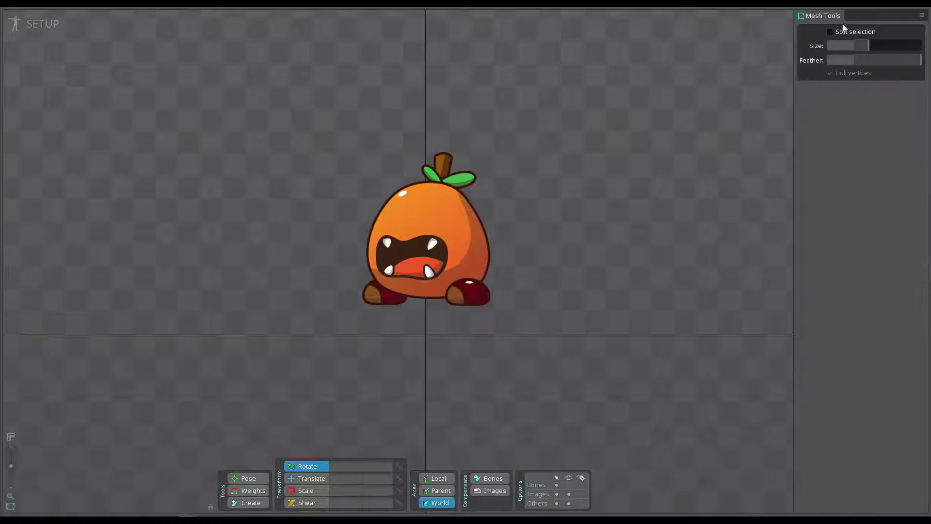
# Step: Open the Skins, Slot Color and Weights views beside the Mesh Tools view
pyautogui.click(922, 16)
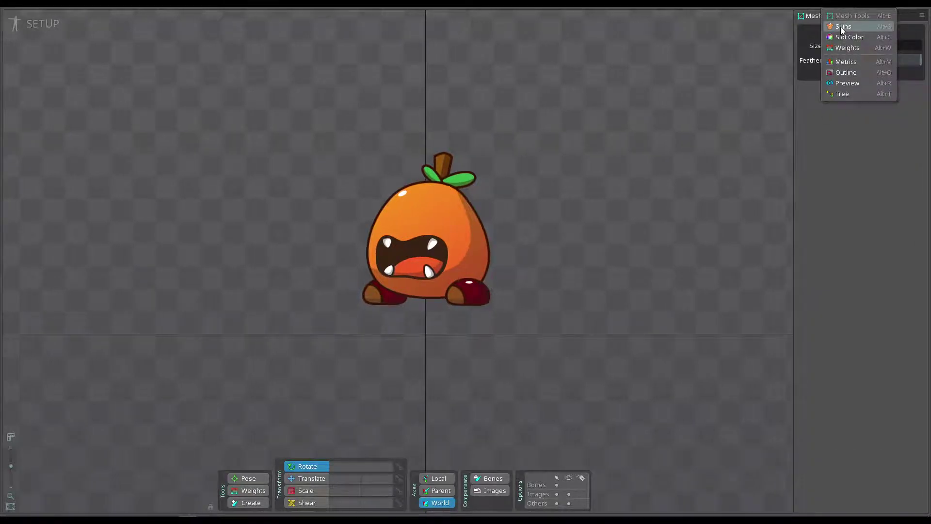
pyautogui.click(842, 27)
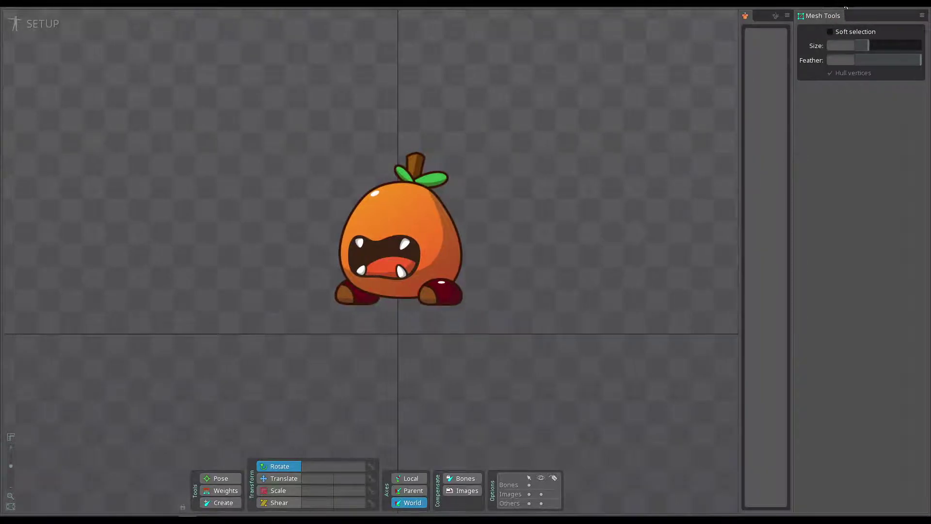
pyautogui.rightClick(845, 8)
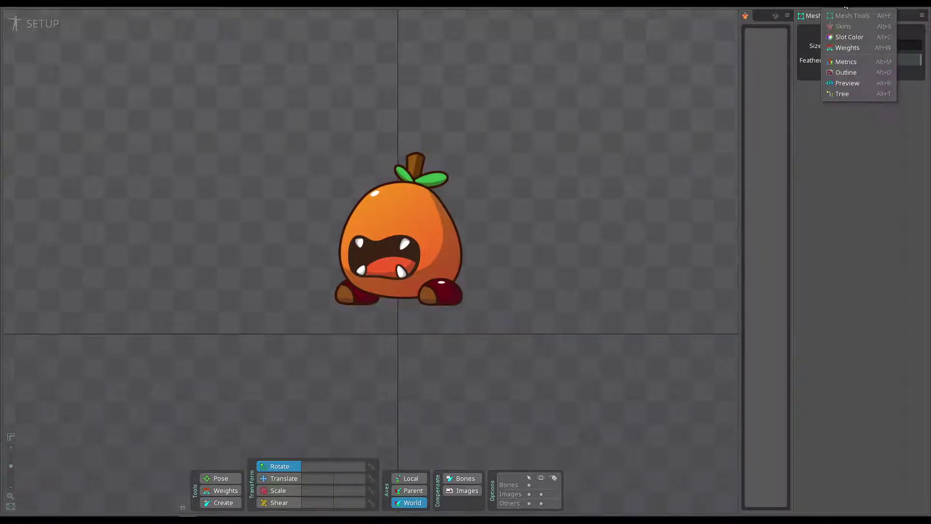
pyautogui.click(853, 39)
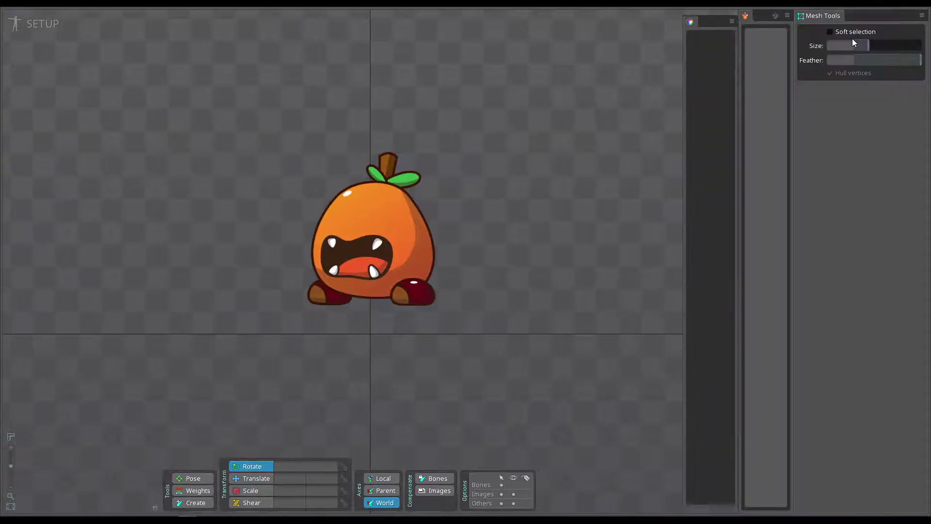
pyautogui.rightClick(837, 15)
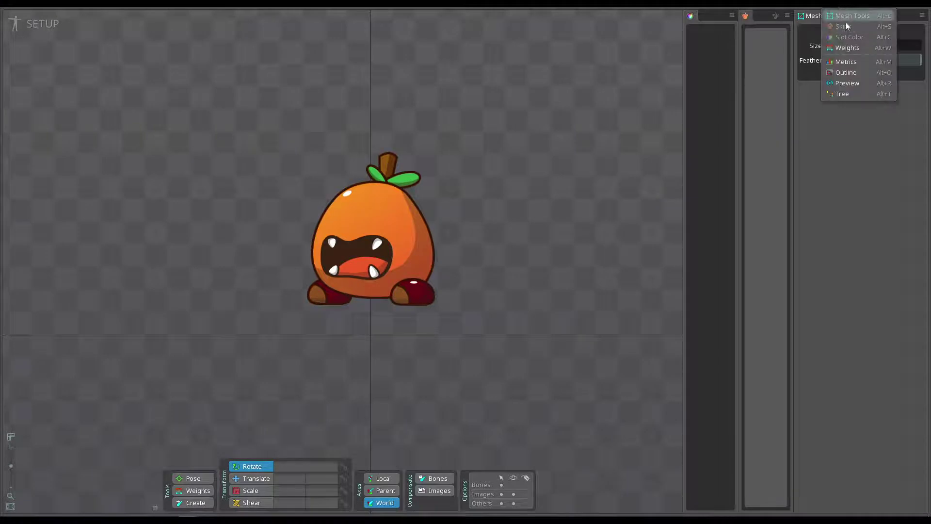
pyautogui.click(845, 48)
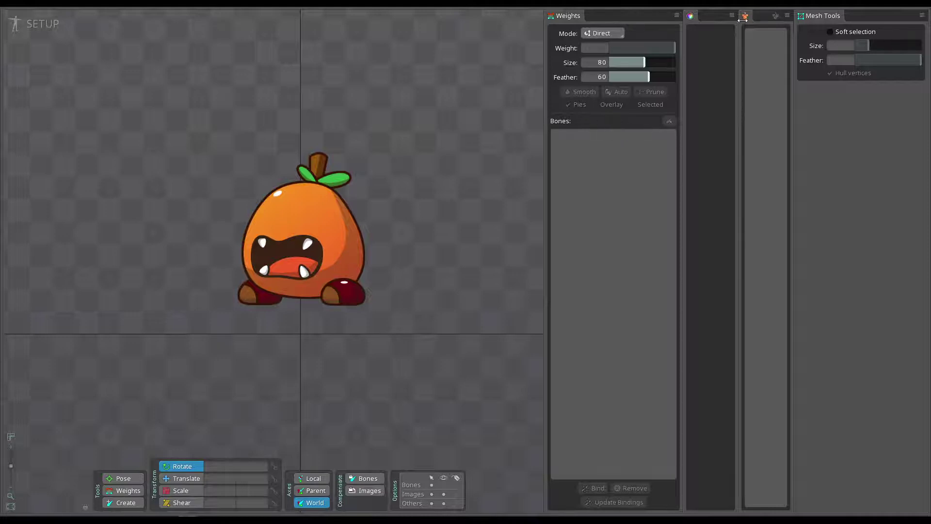
# Step: Open the Metrics and Outline views and widen the Outline view until the whole character fits in it
pyautogui.click(844, 14)
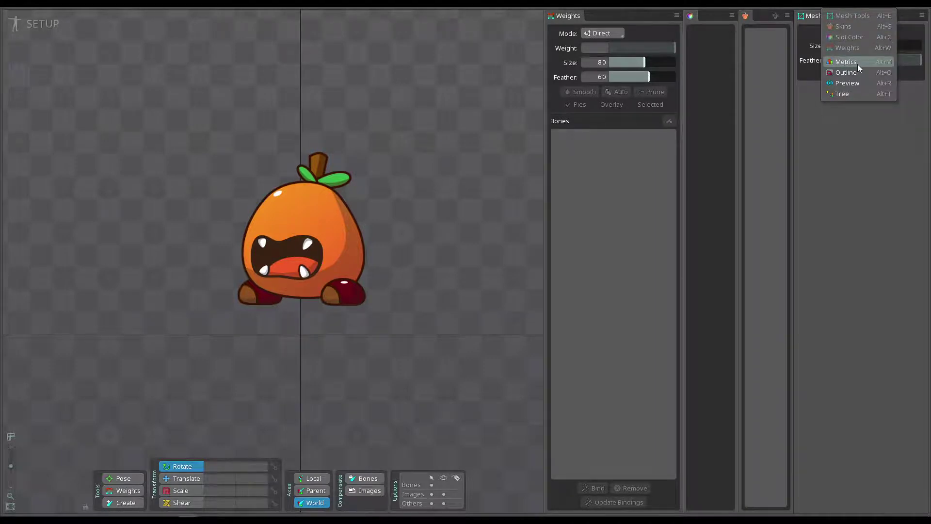
pyautogui.click(846, 62)
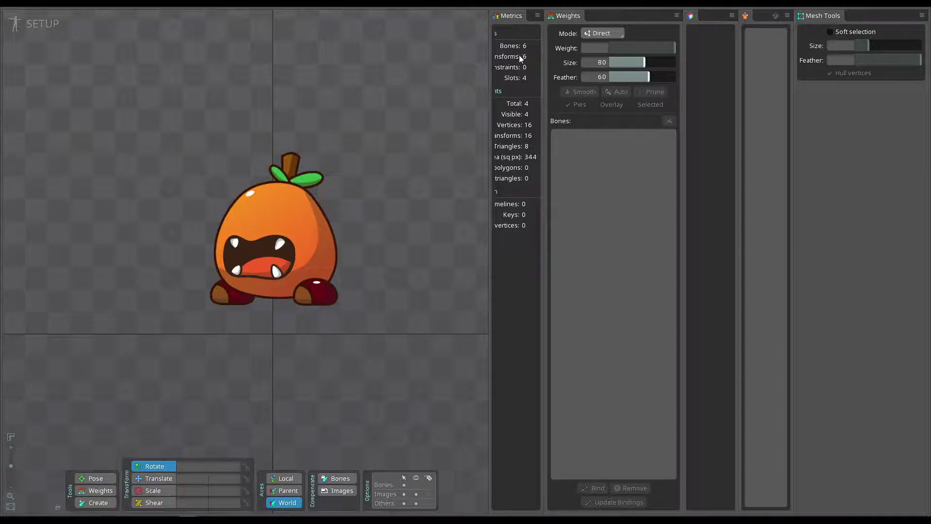
pyautogui.click(838, 6)
pyautogui.click(845, 74)
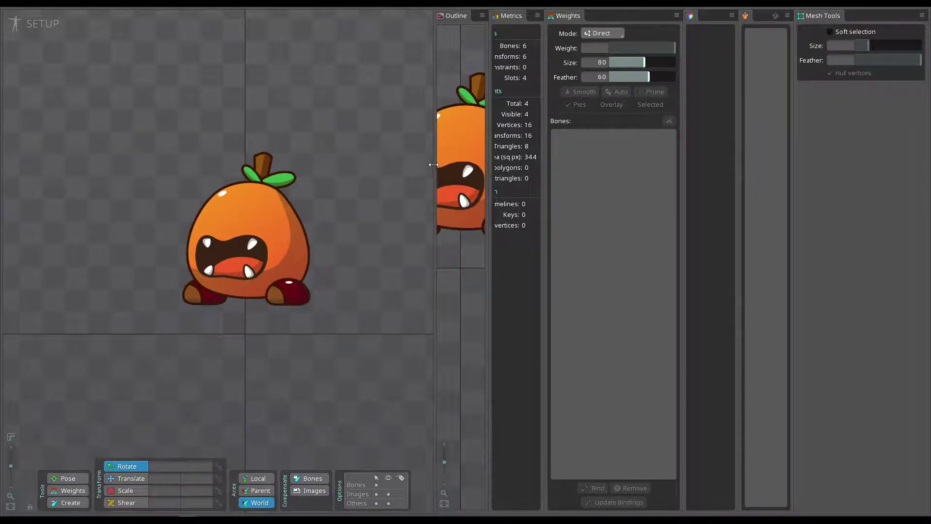
pyautogui.moveTo(436, 168); pyautogui.dragTo(300, 163)
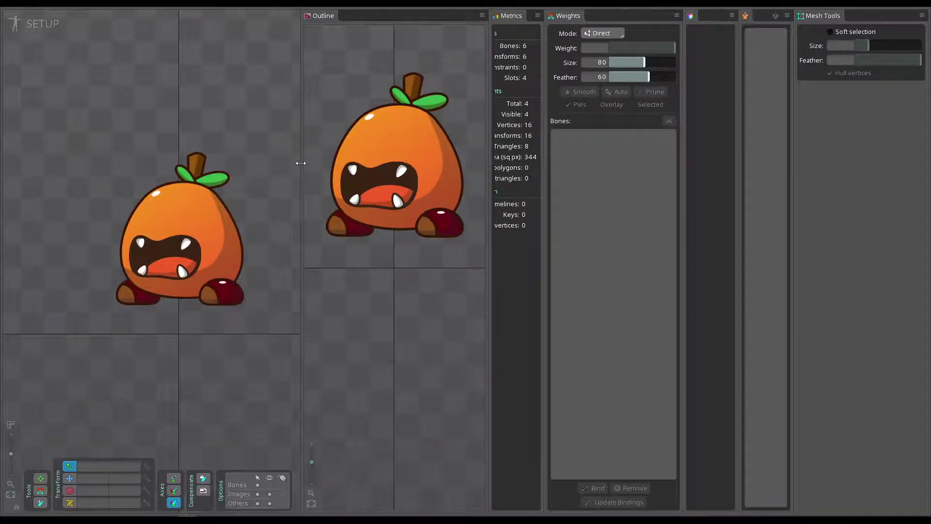
# Step: Open the Preview view and play the Attack, Idle and Jump animations in it
pyautogui.click(846, 7)
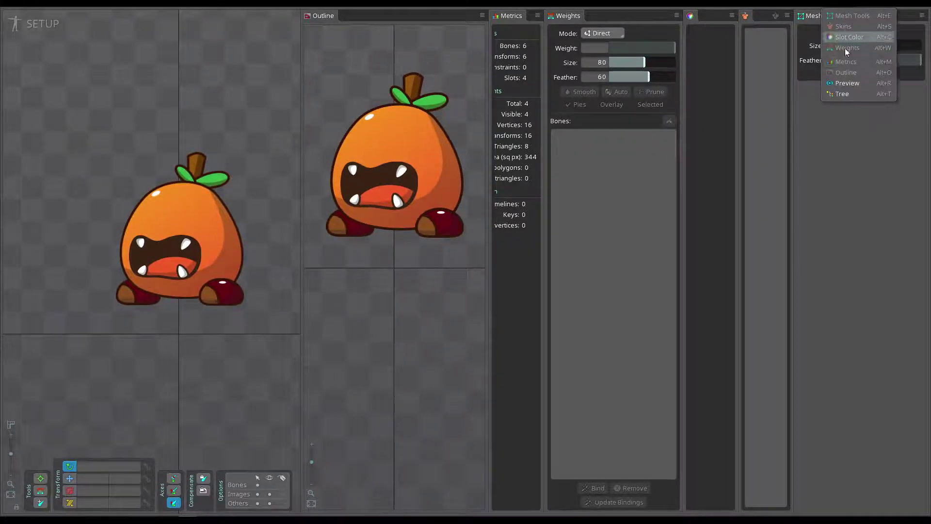
pyautogui.click(844, 83)
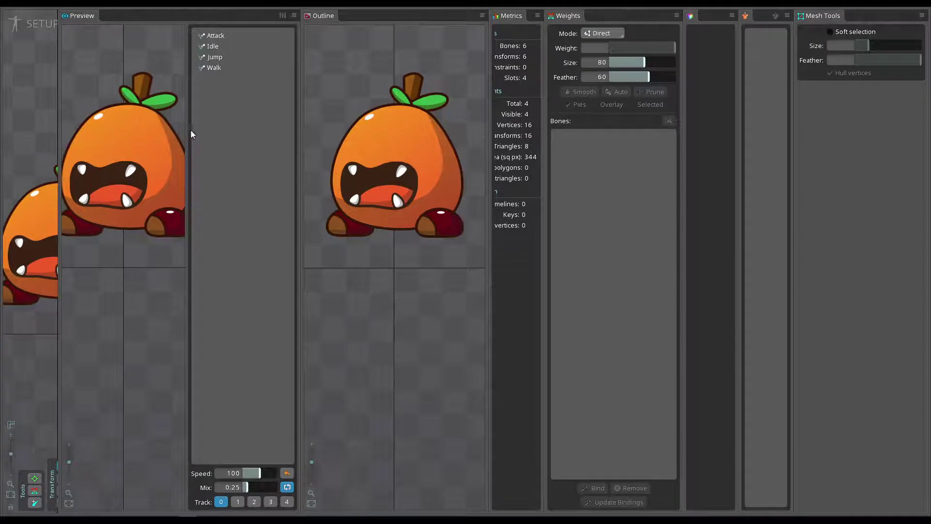
pyautogui.click(213, 36)
pyautogui.click(214, 47)
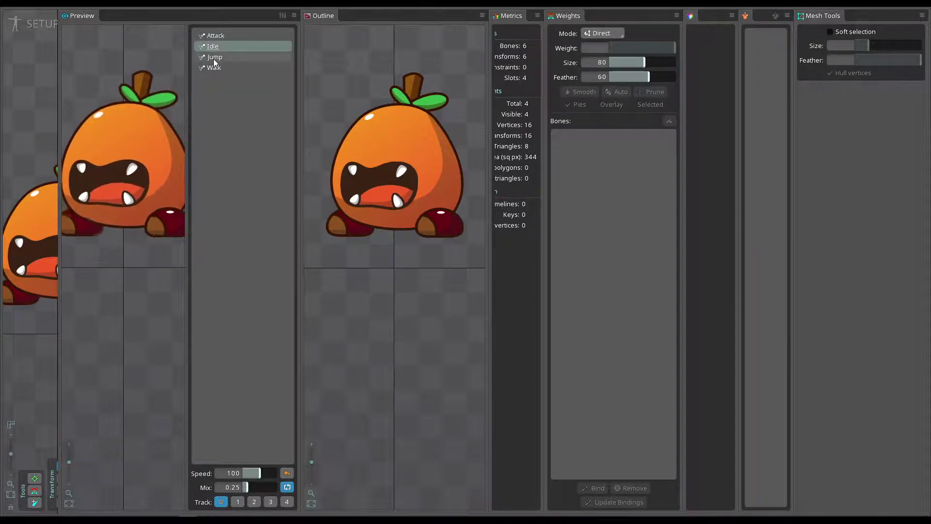
pyautogui.click(214, 57)
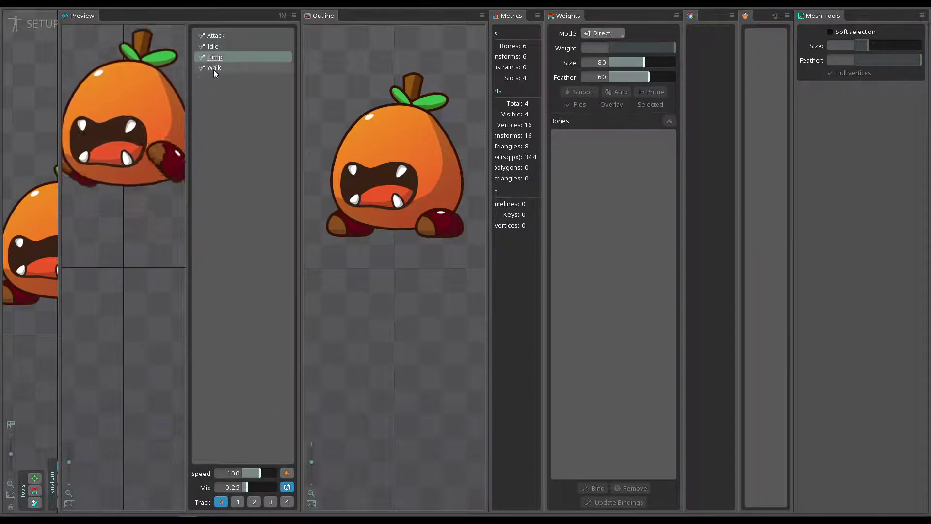
# Step: Check the list of available views for the Tree view, leave it closed, and close the Preview view
pyautogui.click(856, 11)
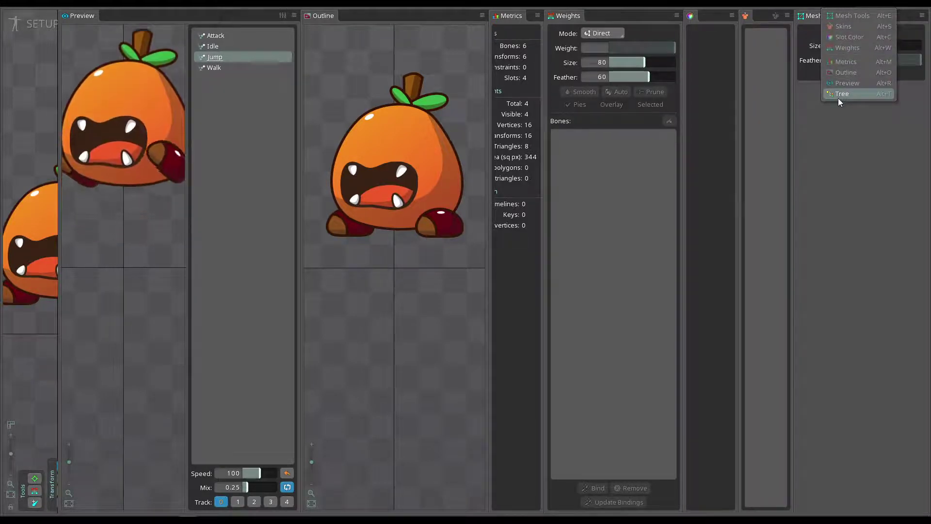
pyautogui.click(841, 151)
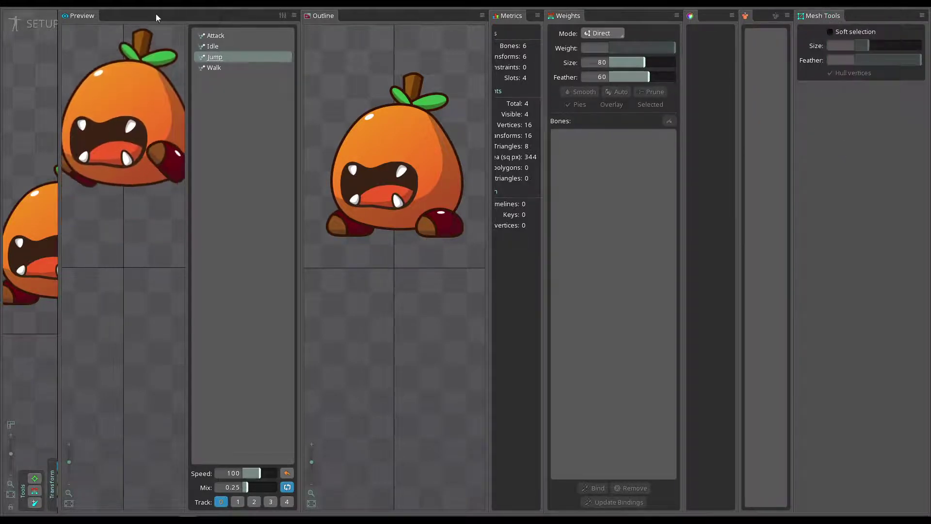
pyautogui.click(294, 15)
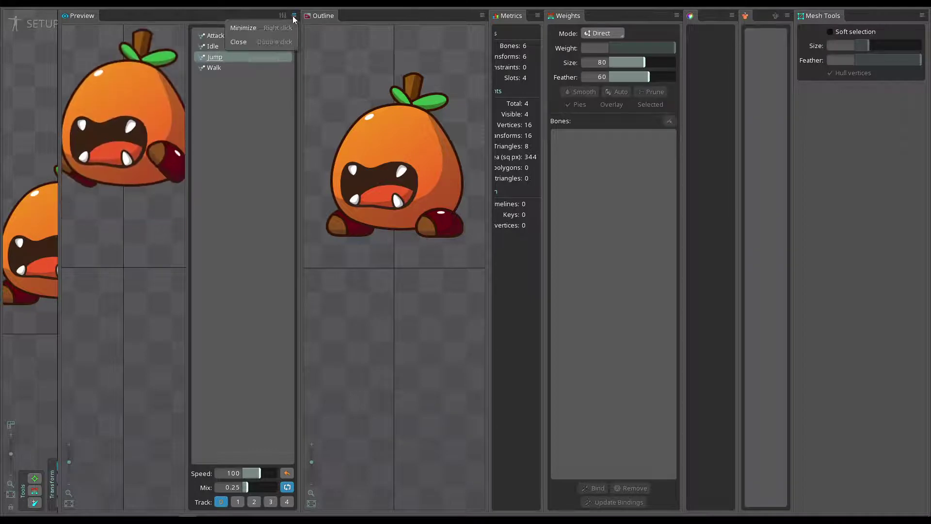
pyautogui.click(252, 29)
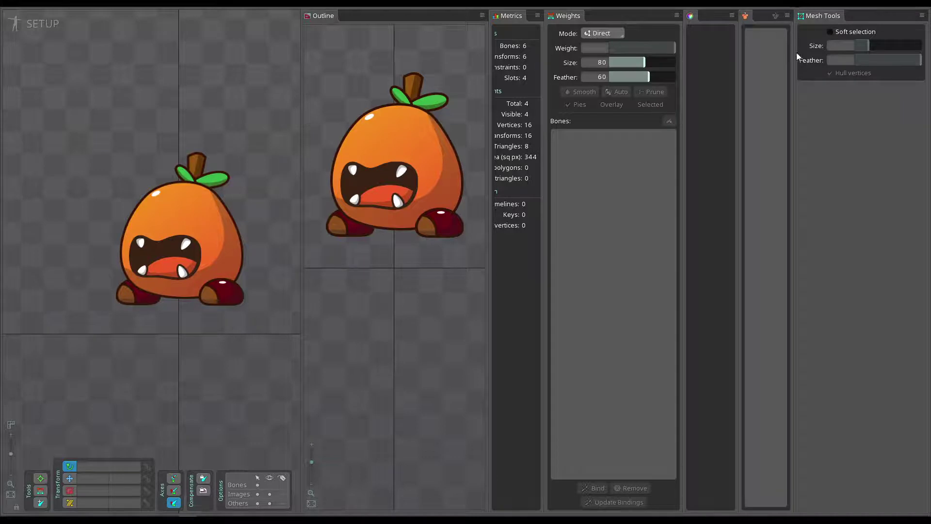
# Step: Close the Outline, Metrics and Weights views
pyautogui.click(482, 16)
pyautogui.click(435, 43)
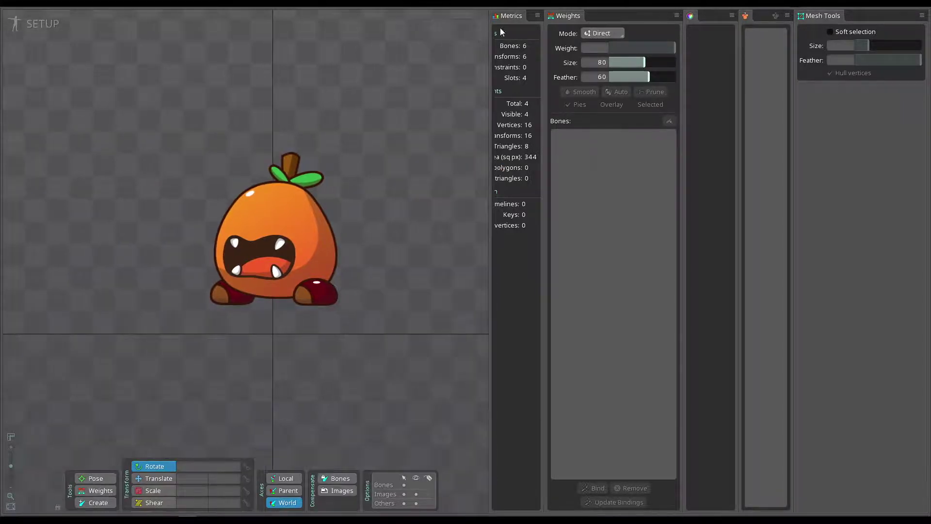
pyautogui.click(537, 17)
pyautogui.click(505, 45)
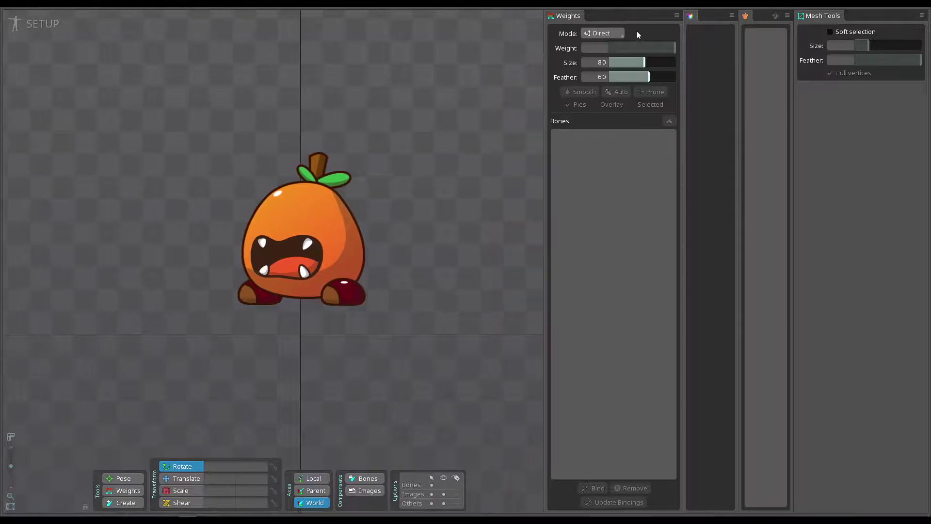
pyautogui.click(677, 17)
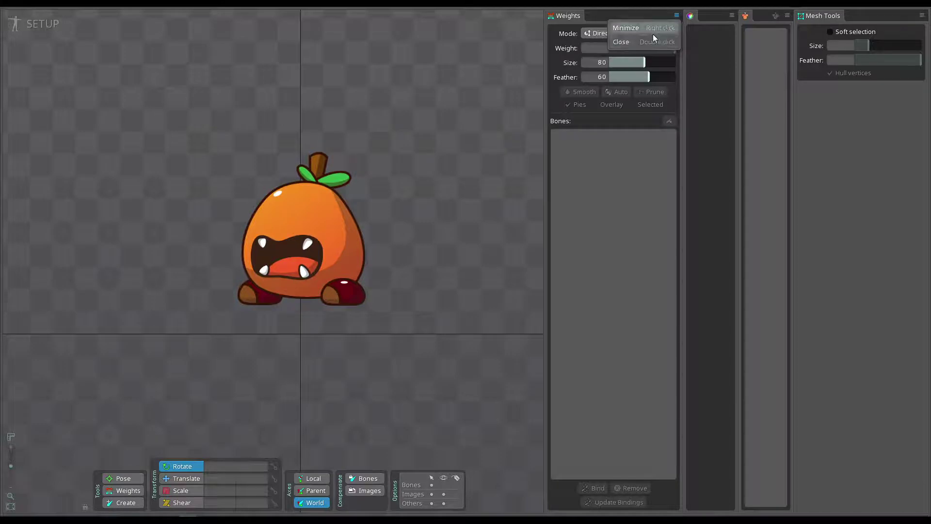
pyautogui.click(622, 42)
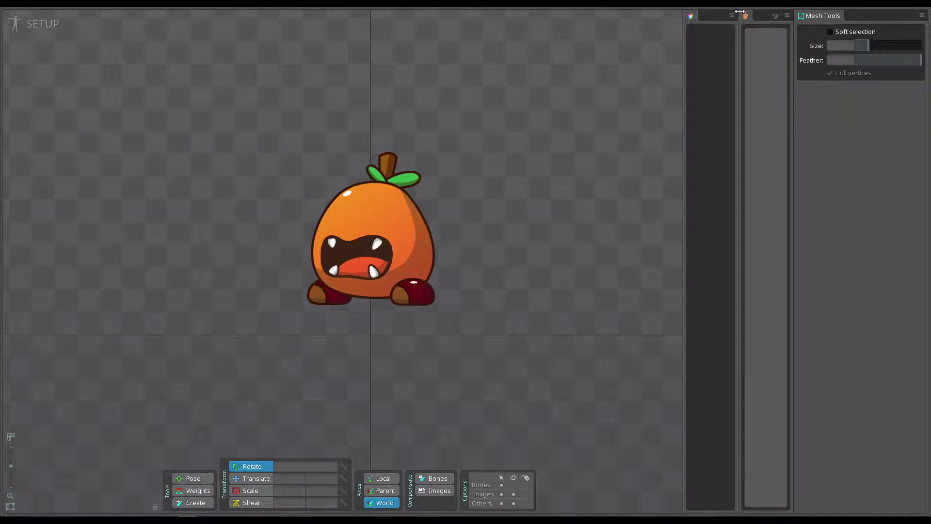
# Step: Close the Slot Color, Skins and Mesh Tools views so only the viewport remains
pyautogui.click(732, 16)
pyautogui.click(699, 43)
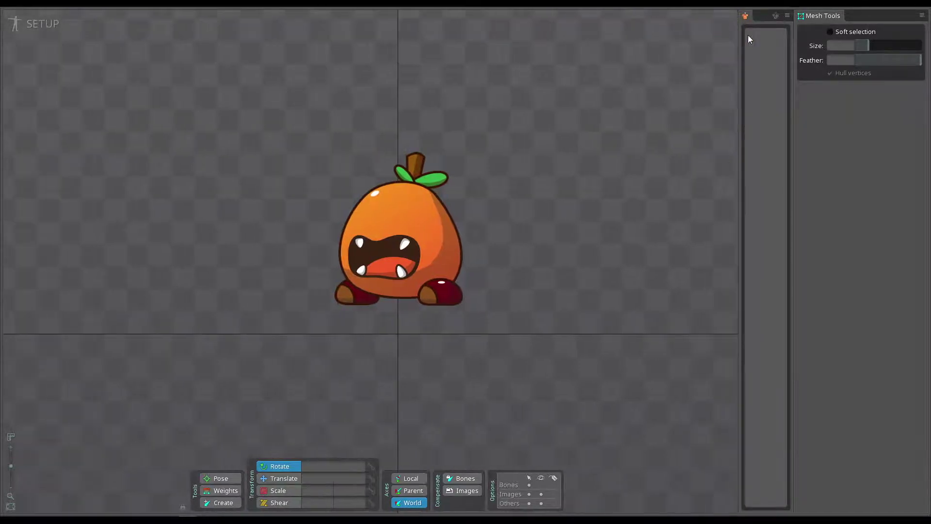
pyautogui.click(788, 16)
pyautogui.click(761, 39)
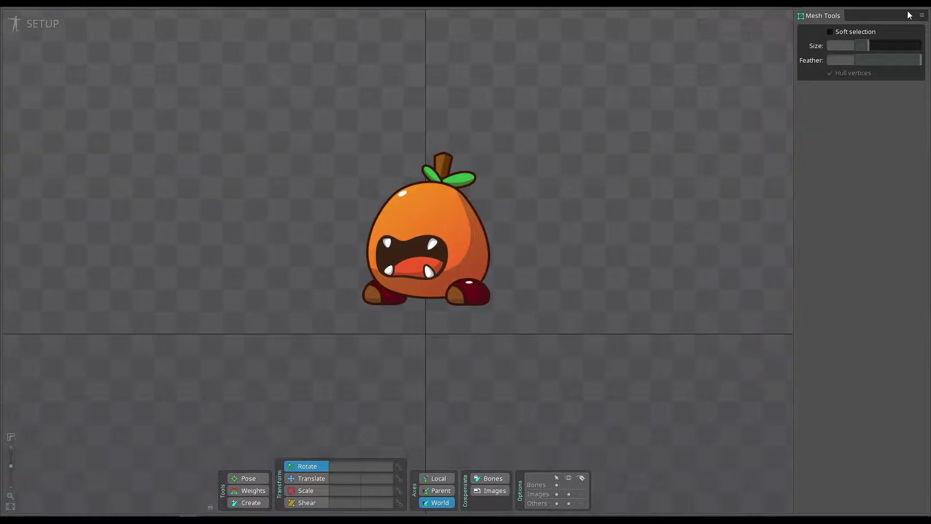
pyautogui.click(921, 15)
pyautogui.click(866, 43)
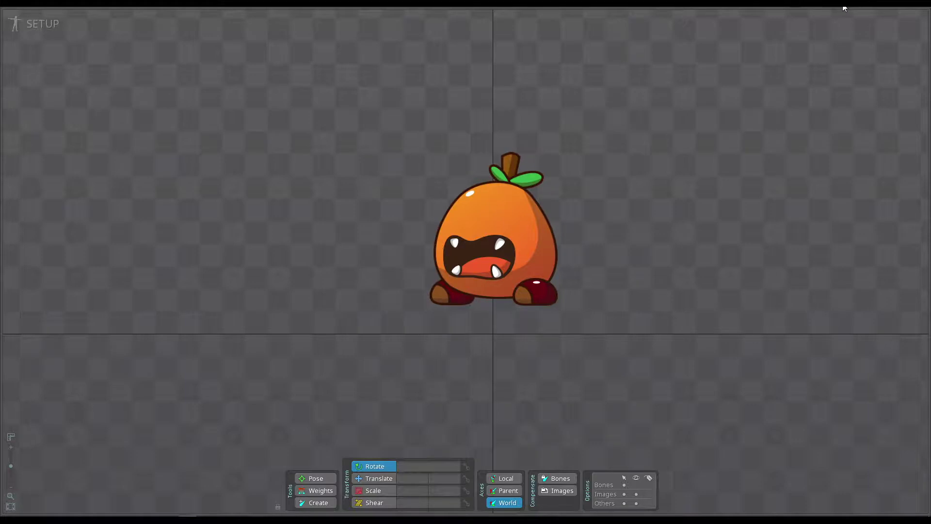
# Step: Open the Preview view again and close it
pyautogui.click(796, 8)
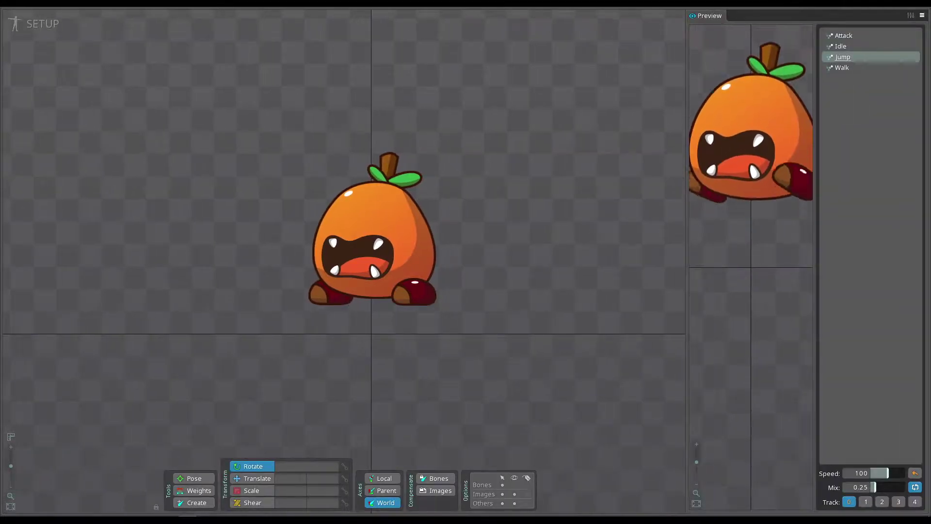
pyautogui.click(922, 16)
pyautogui.click(894, 53)
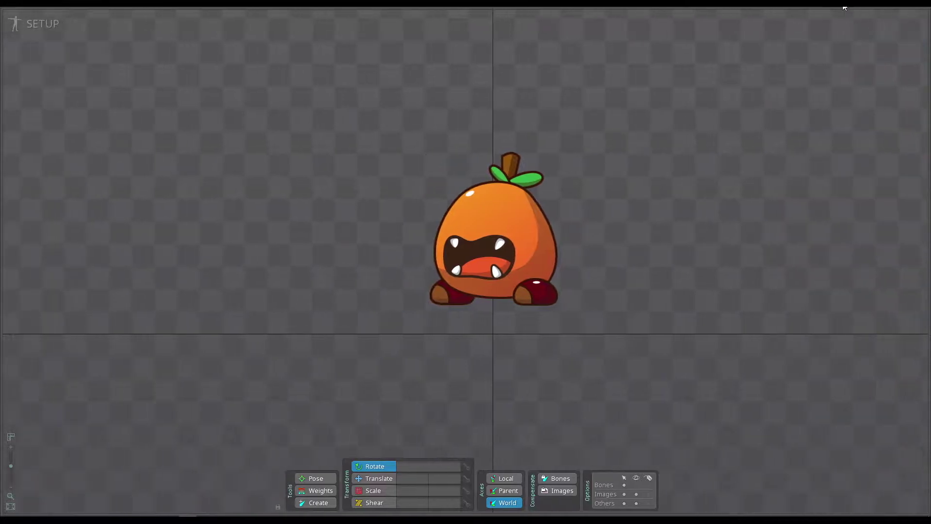
# Step: Reopen the Tree view showing the skeleton's hierarchy
pyautogui.click(841, 10)
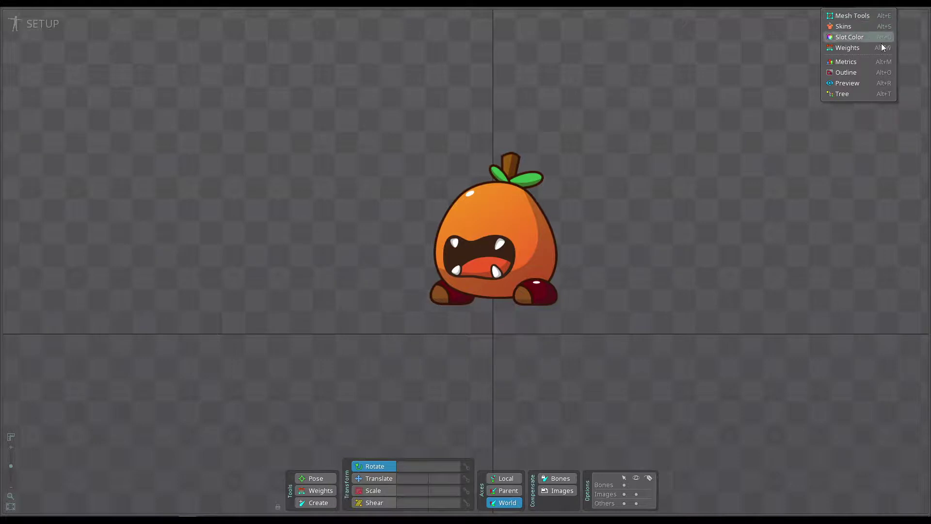
pyautogui.click(842, 93)
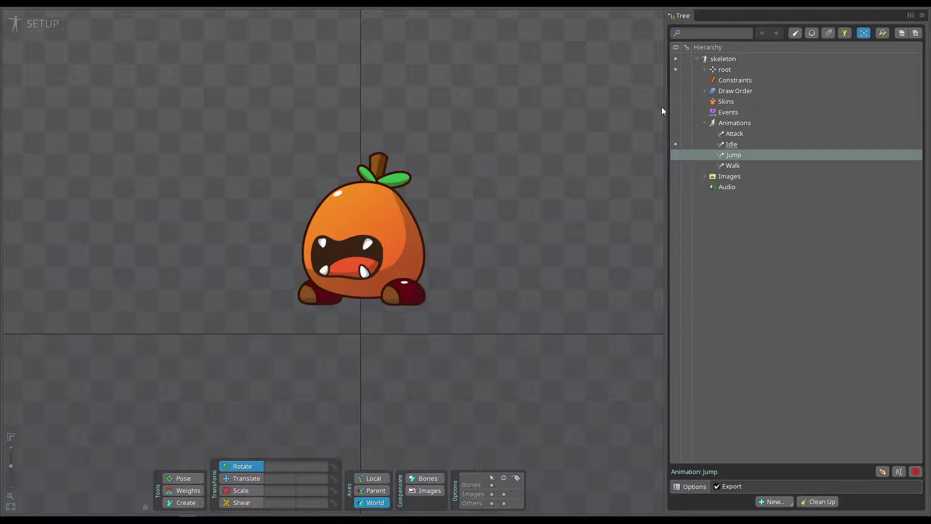
# Step: Resize the Tree view, narrowing it first and widening it slightly again so its toolbar fits on one row with the search field
pyautogui.moveTo(664, 106); pyautogui.dragTo(719, 105)
pyautogui.moveTo(720, 106); pyautogui.dragTo(721, 106)
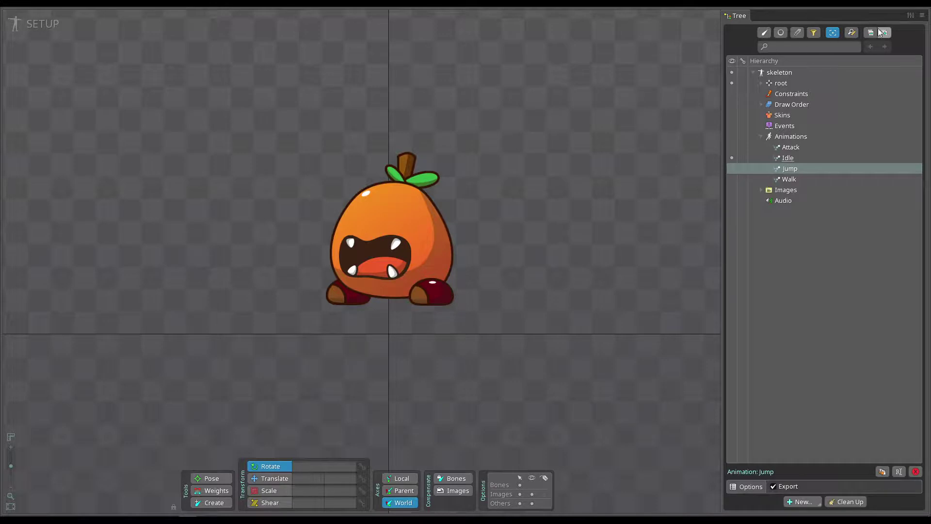
pyautogui.moveTo(722, 80); pyautogui.dragTo(686, 80)
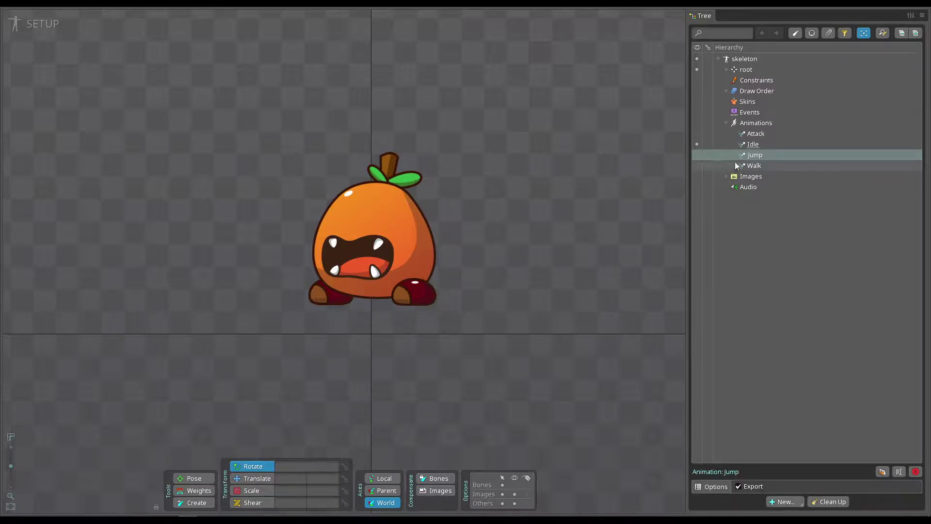
# Step: Select the Skins node and the root bone in the skeleton's hierarchy to examine their properties
pyautogui.click(747, 102)
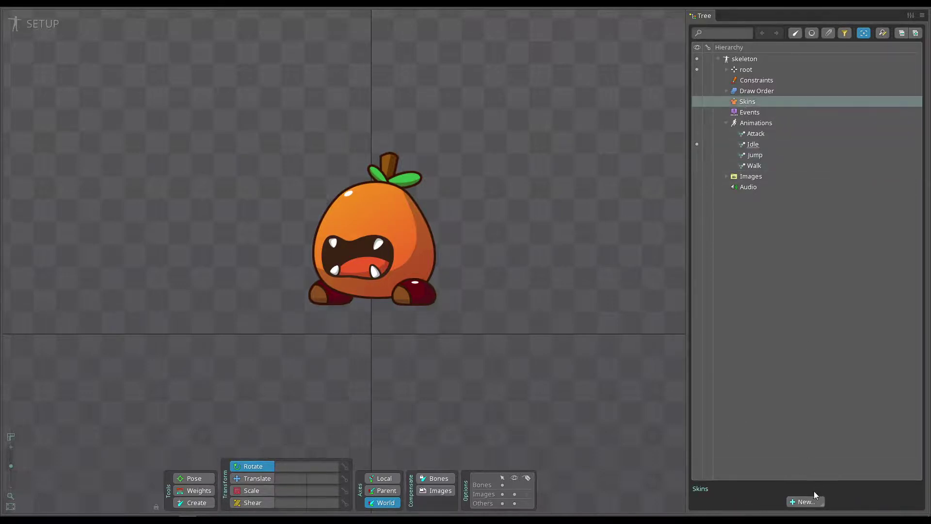
pyautogui.click(741, 70)
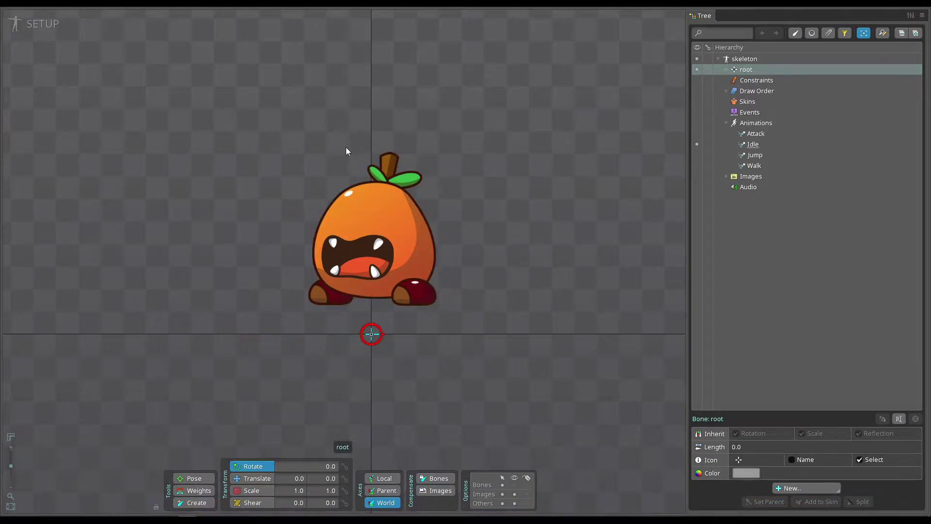
# Step: Switch to Animate mode, scrub through the Idle animation's timeline and start its playback
pyautogui.click(27, 26)
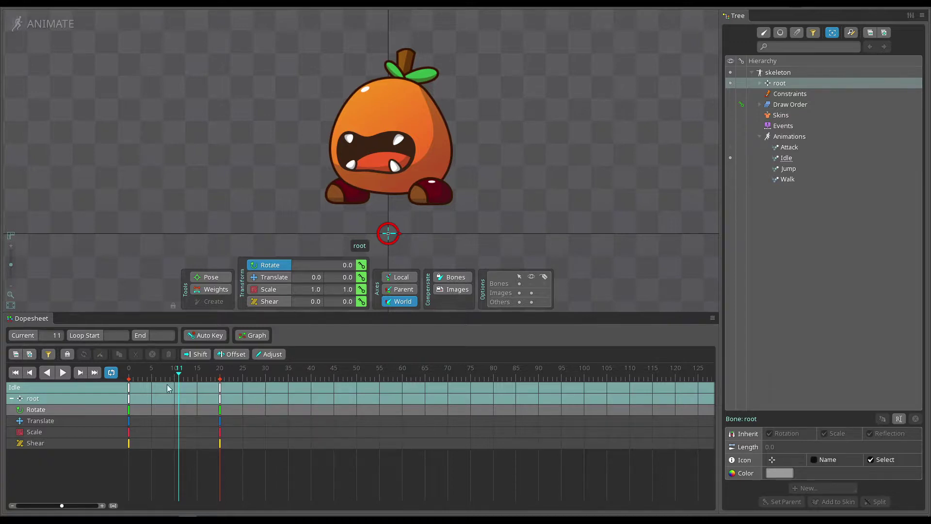
pyautogui.moveTo(162, 373)
pyautogui.mouseDown()
pyautogui.moveTo(144, 373)
pyautogui.moveTo(187, 373)
pyautogui.moveTo(130, 372)
pyautogui.moveTo(166, 374)
pyautogui.mouseUp()
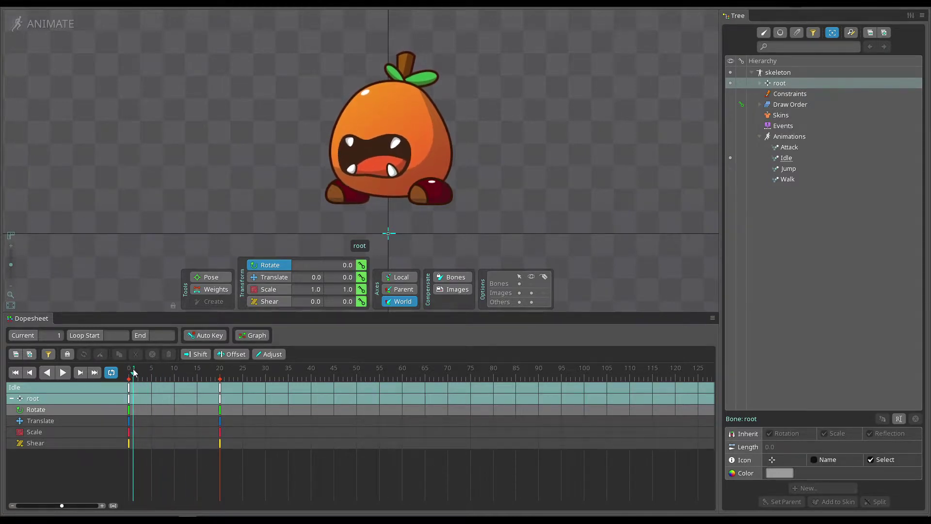
pyautogui.click(64, 373)
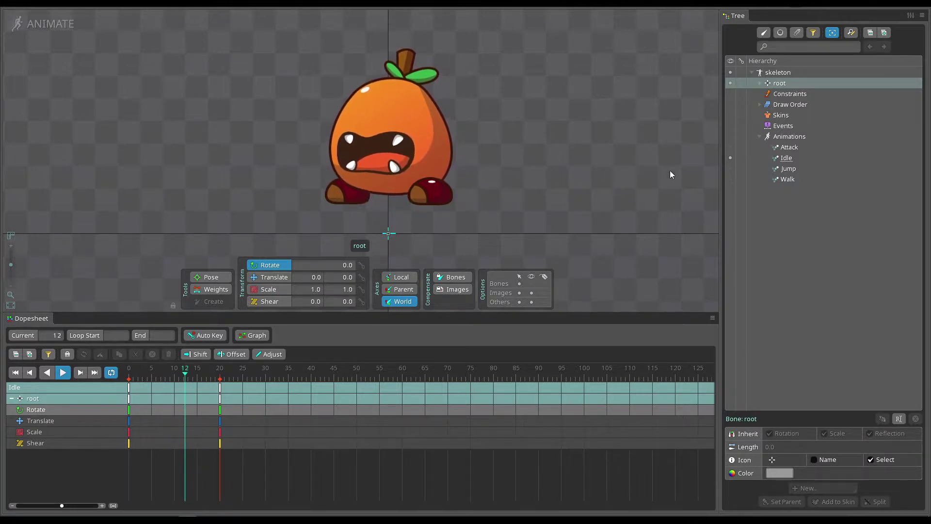
# Step: Preview the Jump, Walk and Attack animations by making each one active during playback, and stop playback on Attack
pyautogui.click(787, 169)
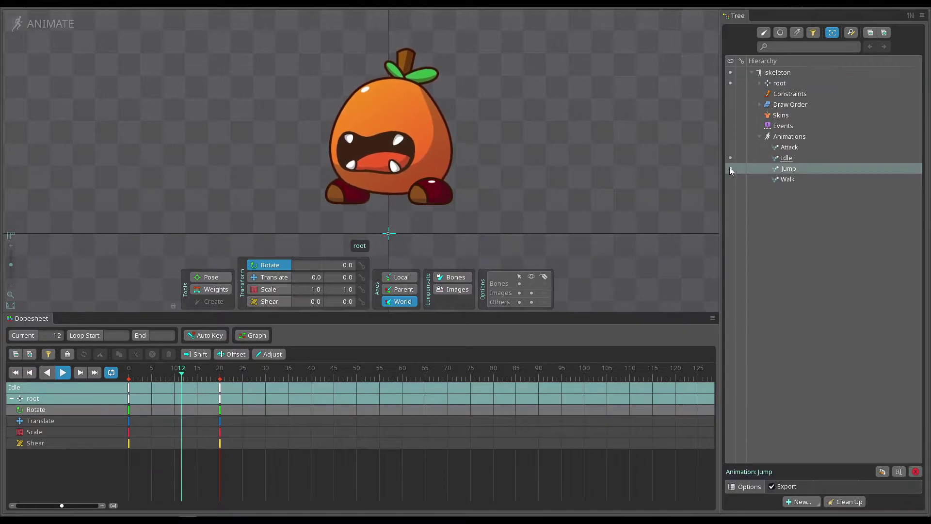
pyautogui.click(729, 168)
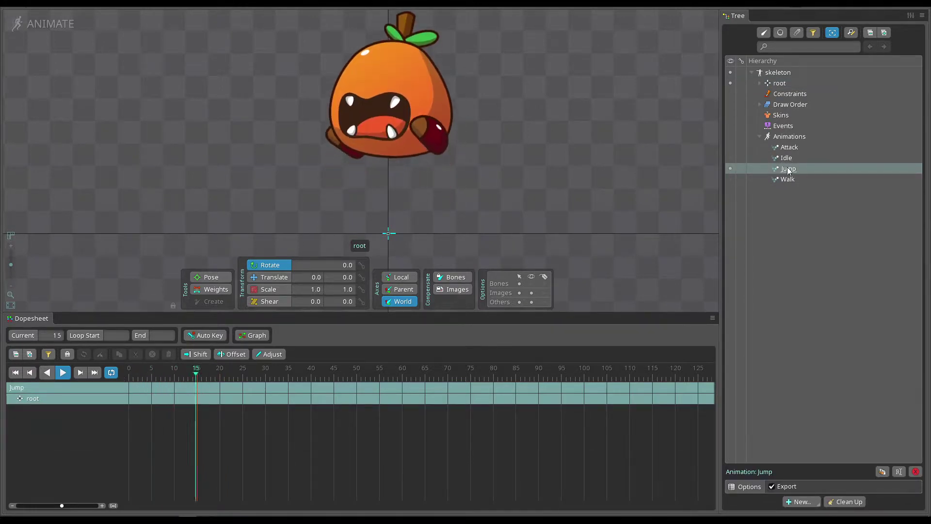
pyautogui.click(729, 179)
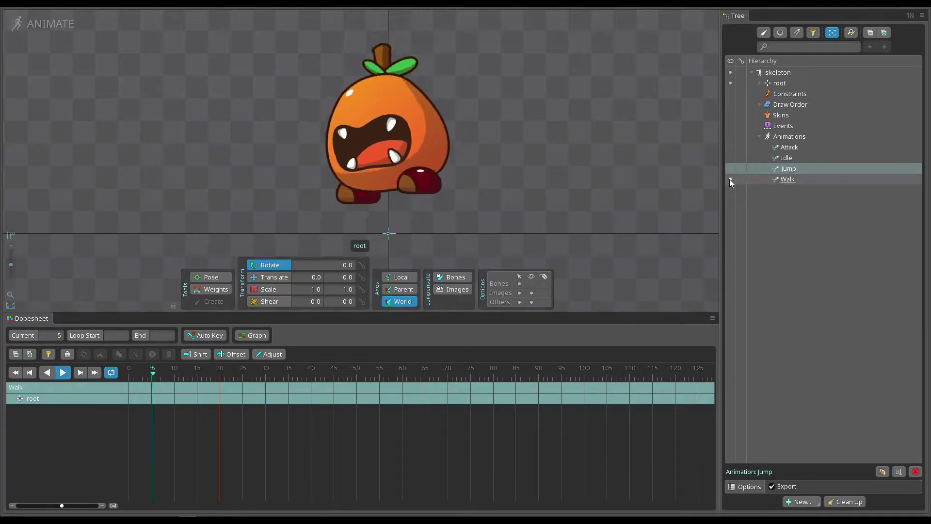
pyautogui.click(730, 147)
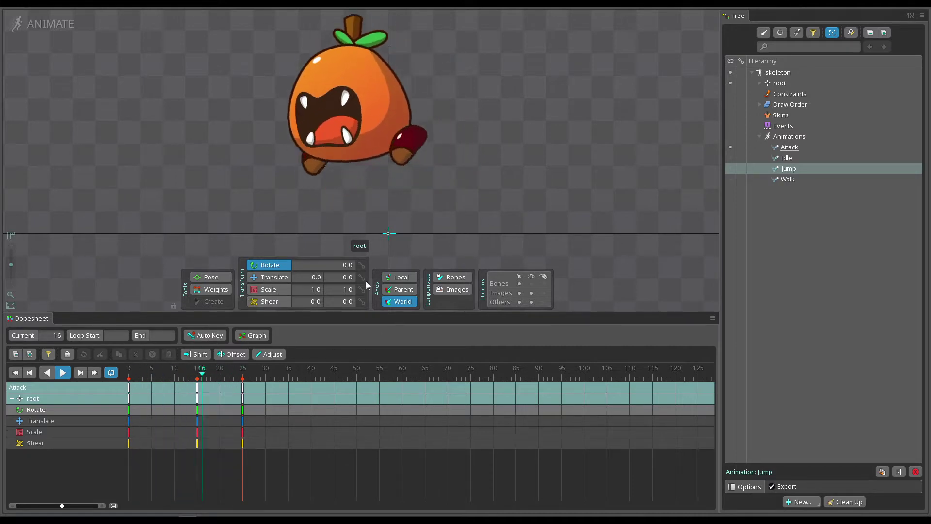
pyautogui.click(64, 371)
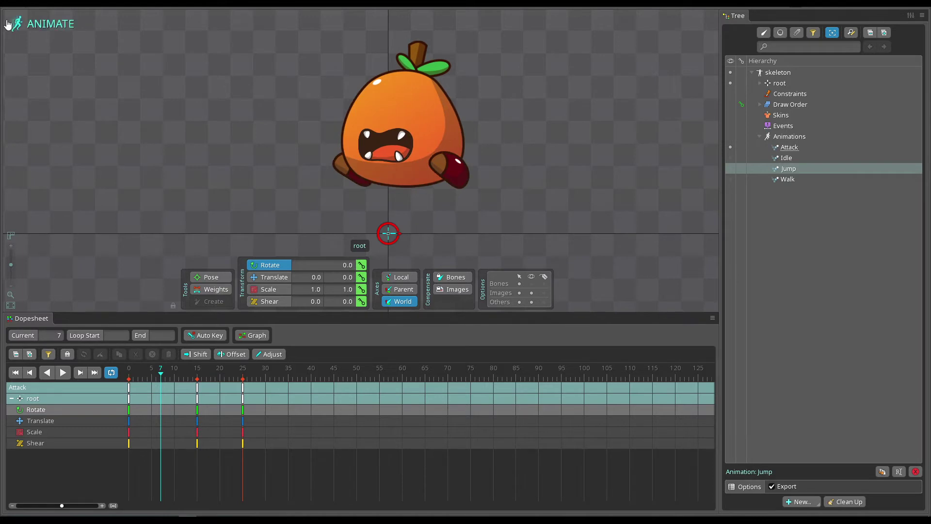
# Step: Return to Setup mode and slightly adjust the viewport's zoom
pyautogui.click(42, 30)
pyautogui.moveTo(10, 465); pyautogui.dragTo(13, 465)
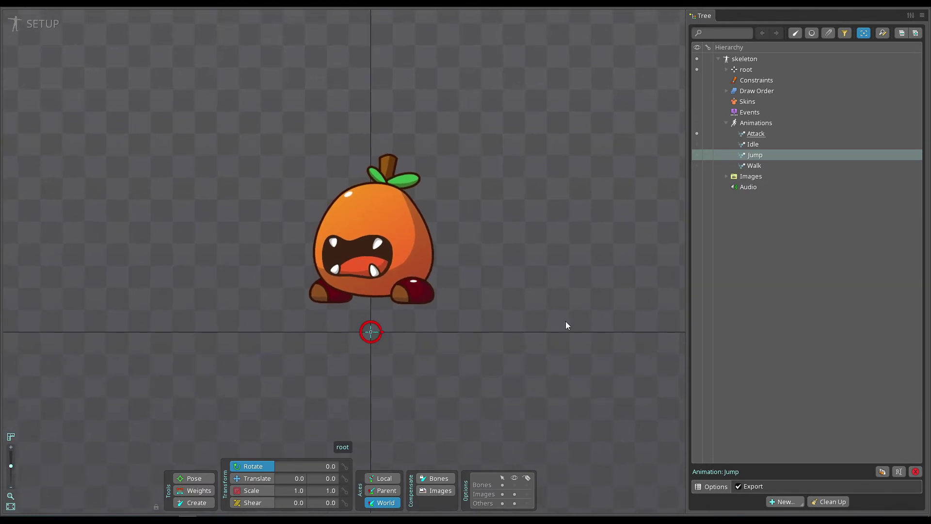